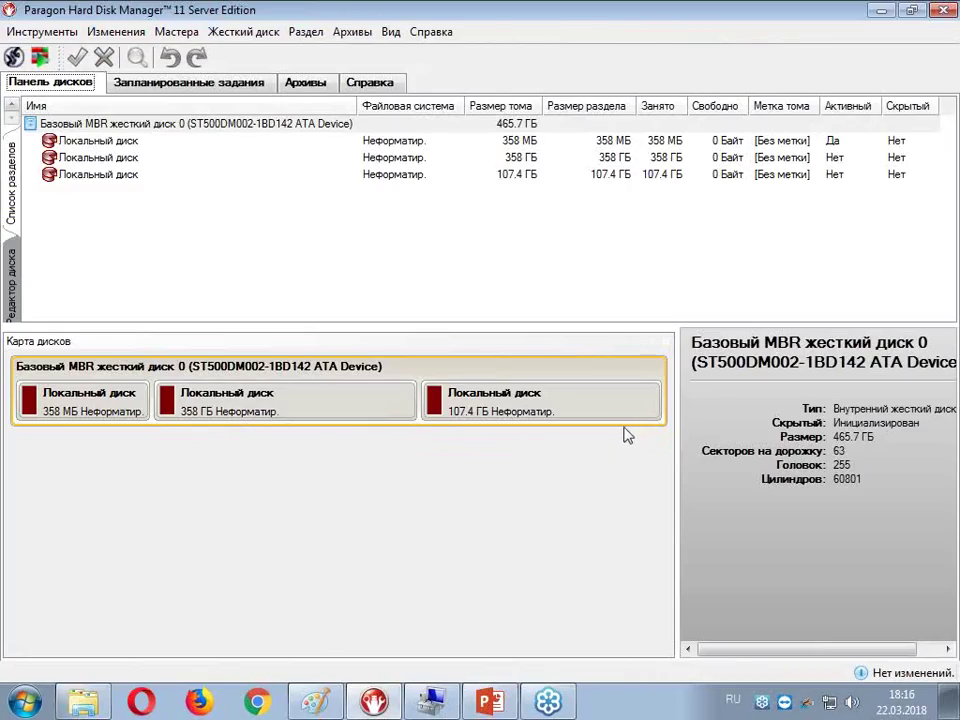
Open the sector editor for basic MBR hard disk 0 and enlarge its window to show all of sector 0.
{"action": "mouse_move", "coordinate": [628, 429]}
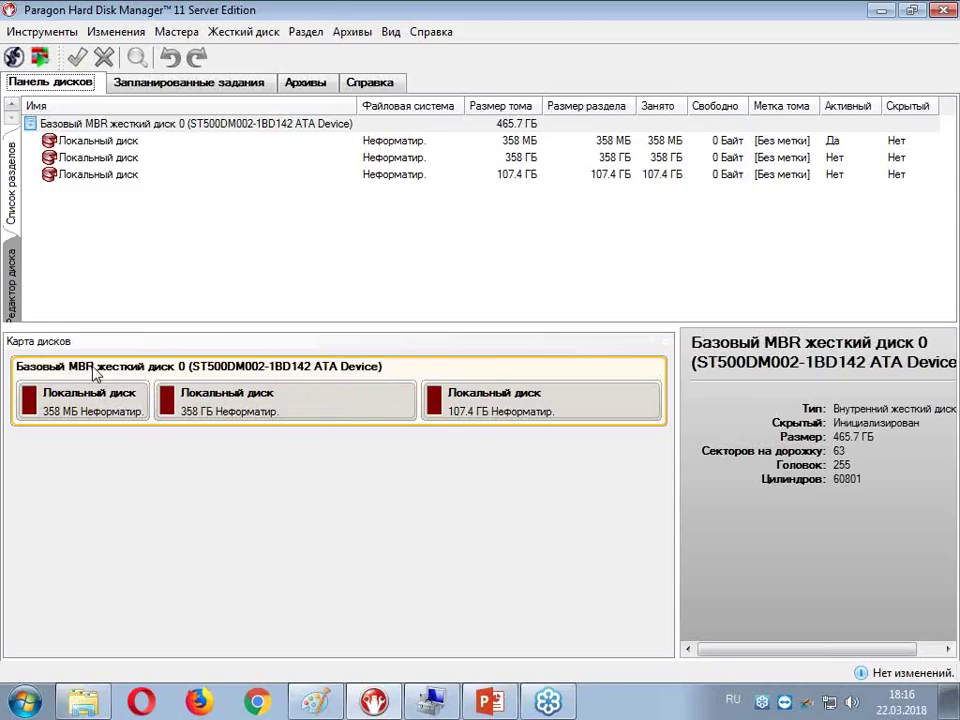
{"action": "right_click", "coordinate": [95, 372]}
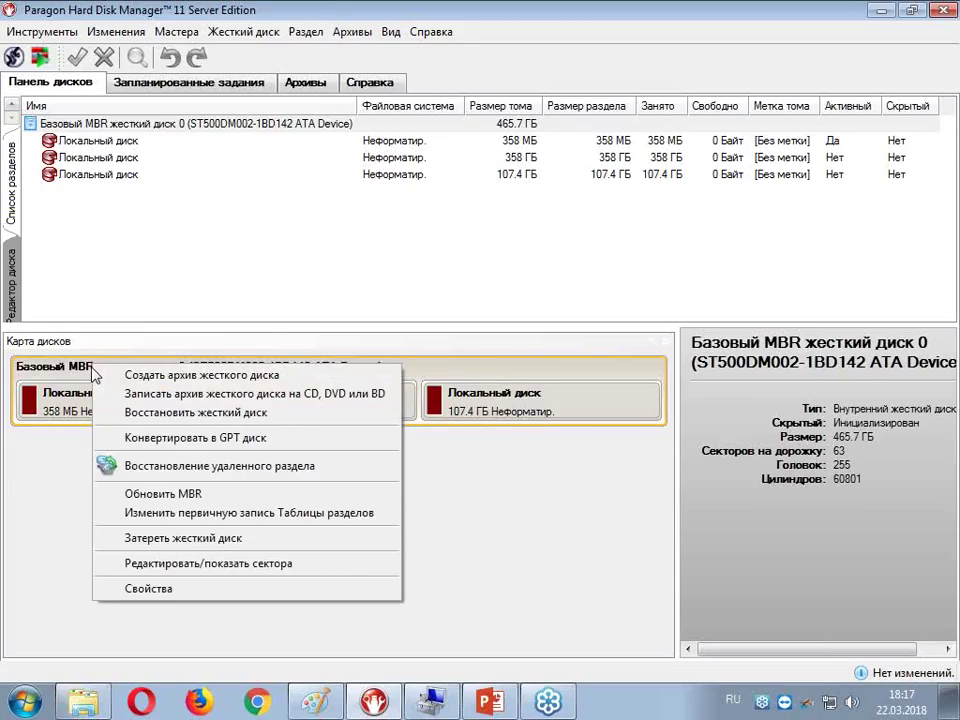
{"action": "left_click", "coordinate": [181, 568]}
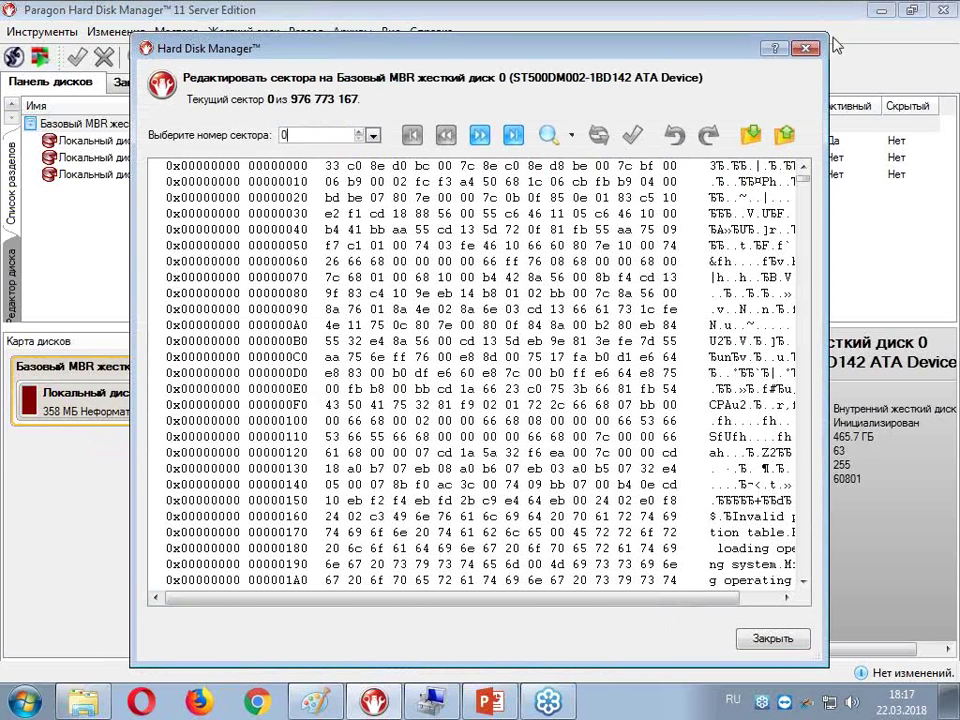
{"action": "left_click_drag", "start_coordinate": [828, 39], "coordinate": [855, 9]}
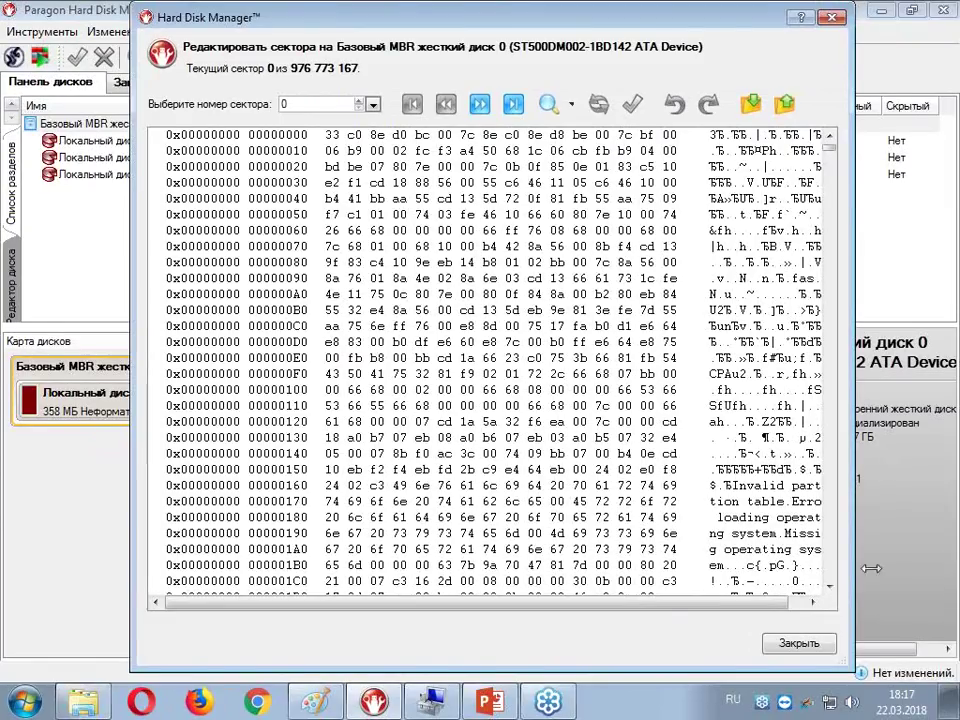
{"action": "left_click_drag", "start_coordinate": [848, 668], "coordinate": [874, 712]}
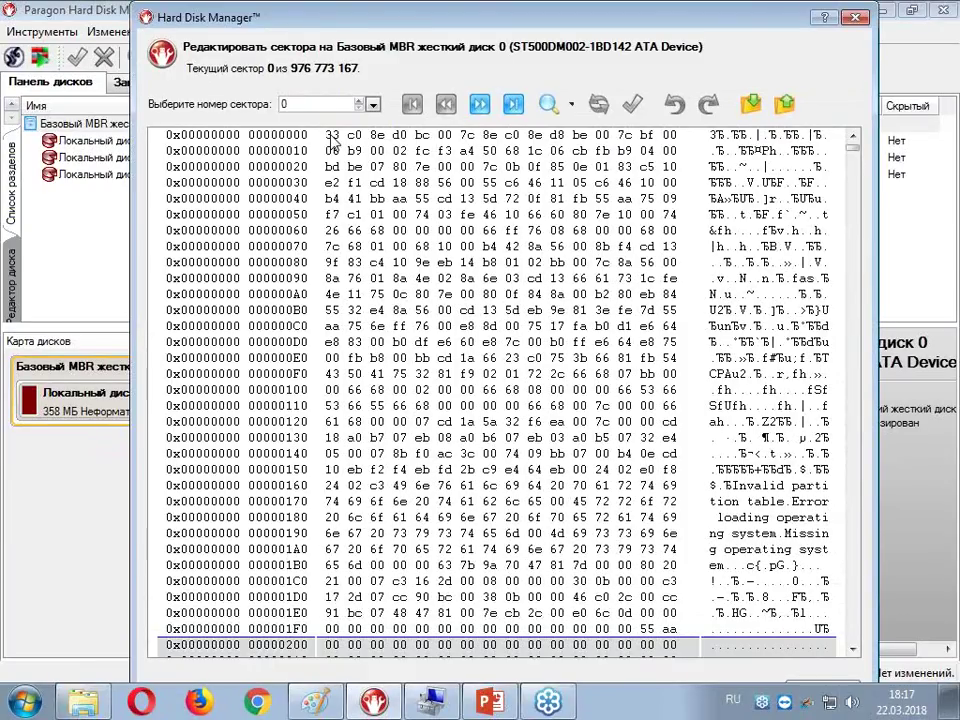
Highlight the boot loader code in sector 0, from offset 000 through 1B1, and its error message strings in the text column.
{"action": "left_click", "coordinate": [331, 137]}
{"action": "left_click_drag", "start_coordinate": [331, 137], "coordinate": [366, 567]}
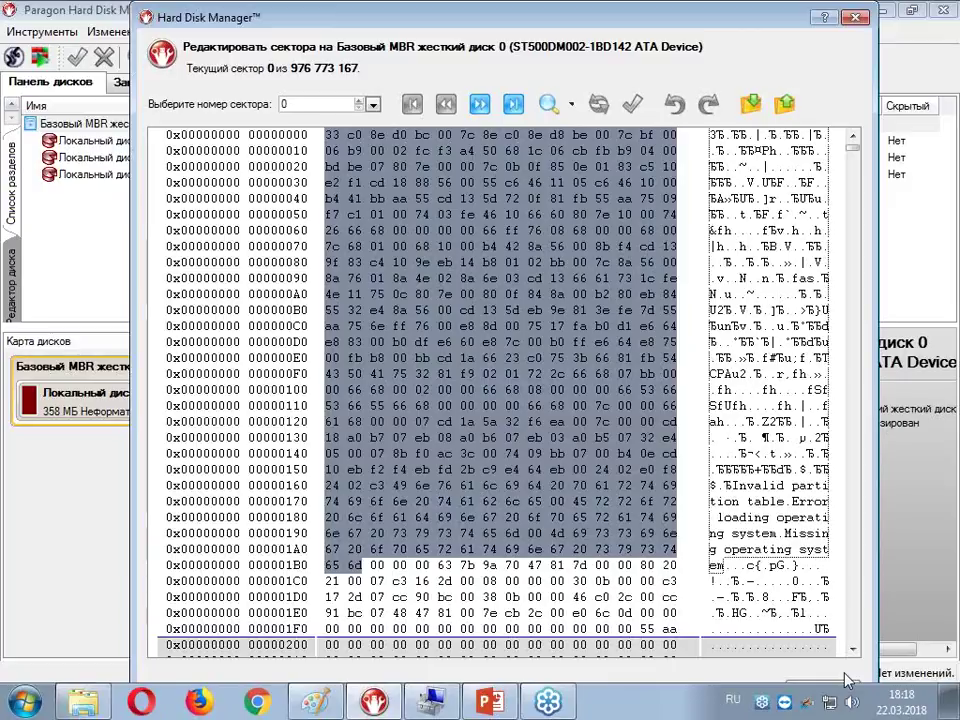
{"action": "left_click_drag", "start_coordinate": [876, 468], "coordinate": [911, 466]}
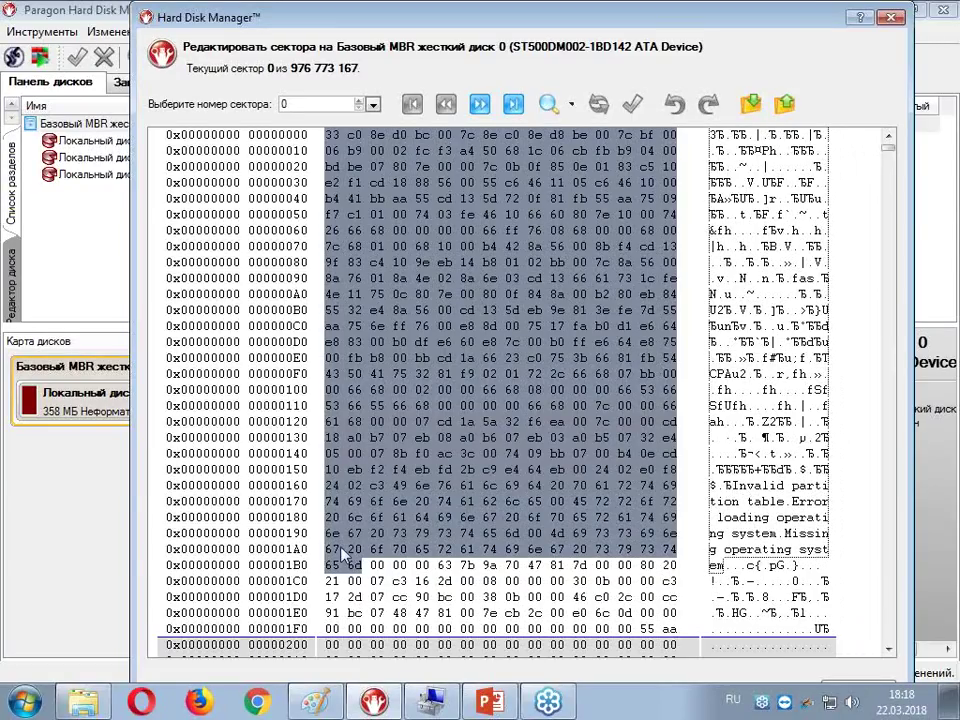
{"action": "left_click", "coordinate": [738, 487]}
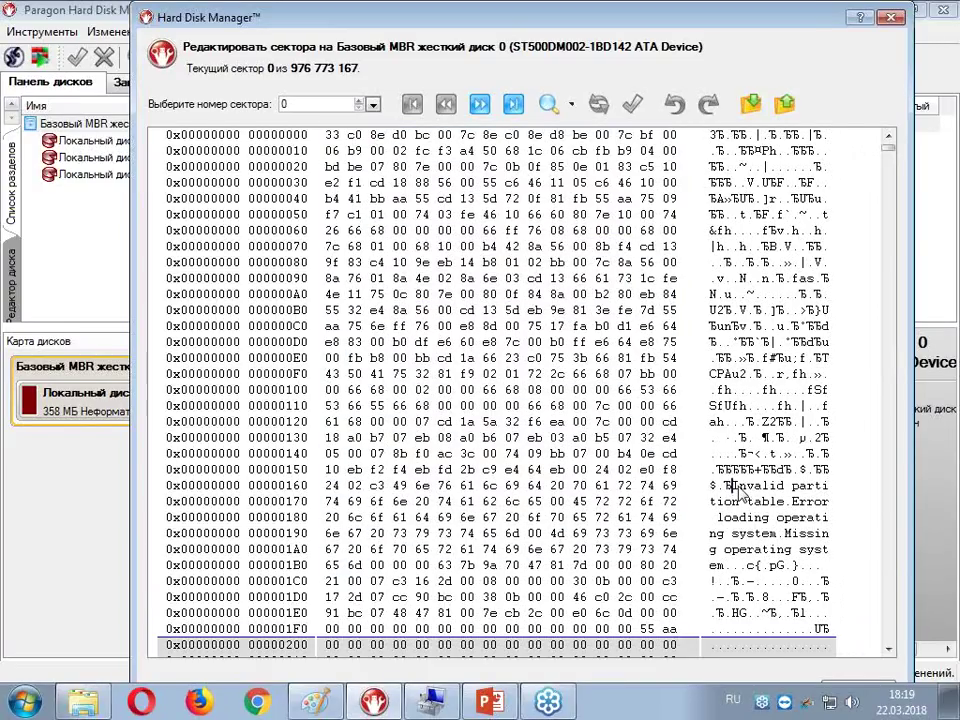
{"action": "left_click_drag", "start_coordinate": [731, 487], "coordinate": [727, 565]}
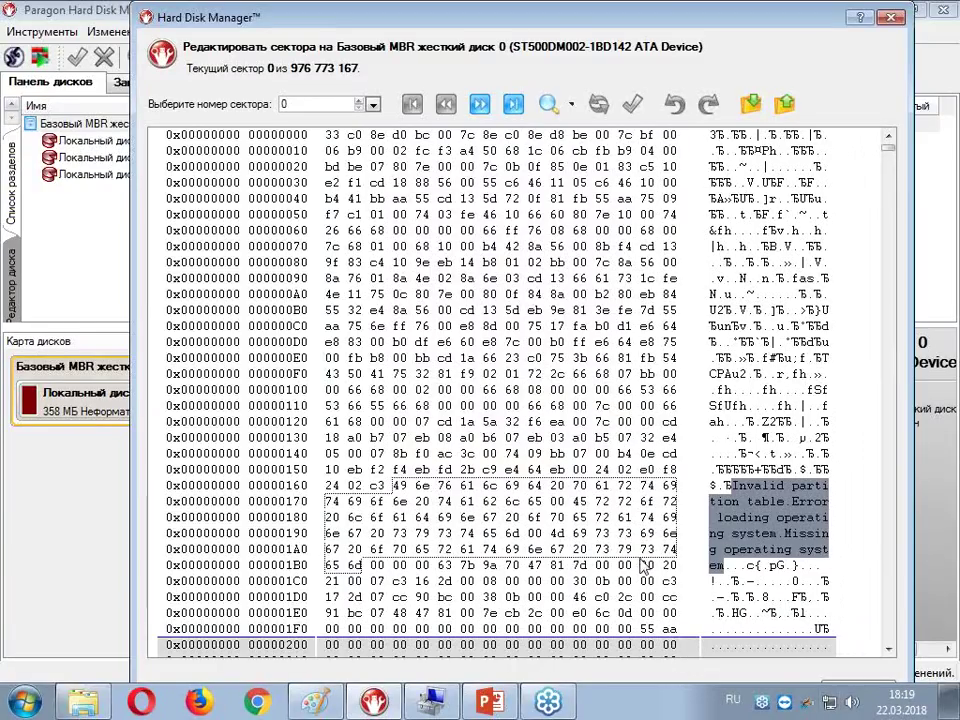
Highlight the whole partition table starting at offset 1BE in sector 0, and each of its four 16-byte entries in turn.
{"action": "left_click_drag", "start_coordinate": [645, 566], "coordinate": [630, 629]}
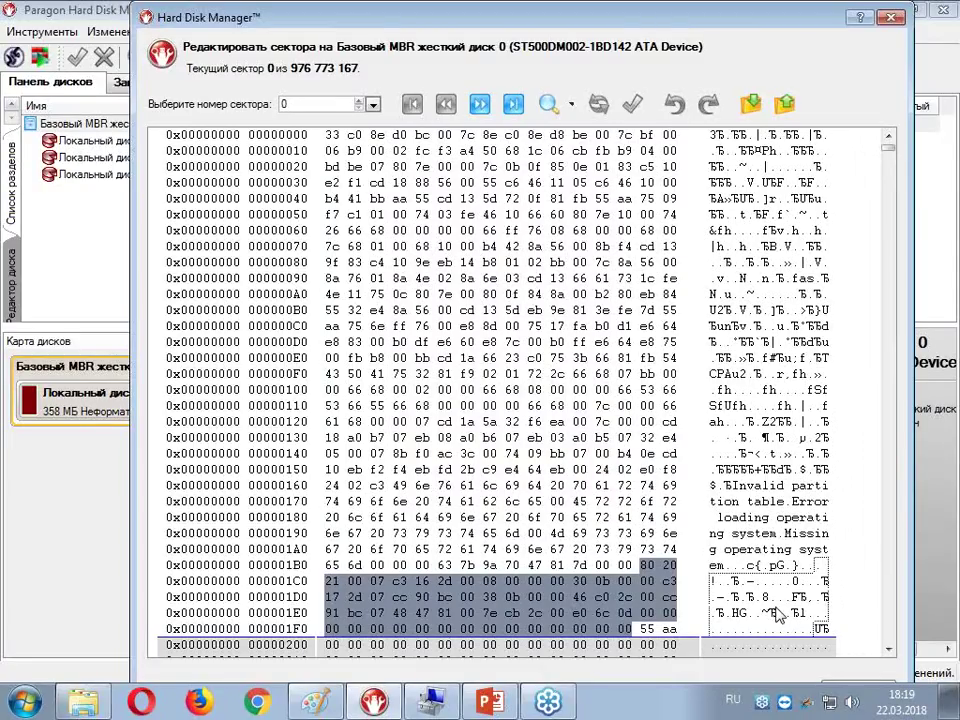
{"action": "left_click_drag", "start_coordinate": [644, 565], "coordinate": [649, 586]}
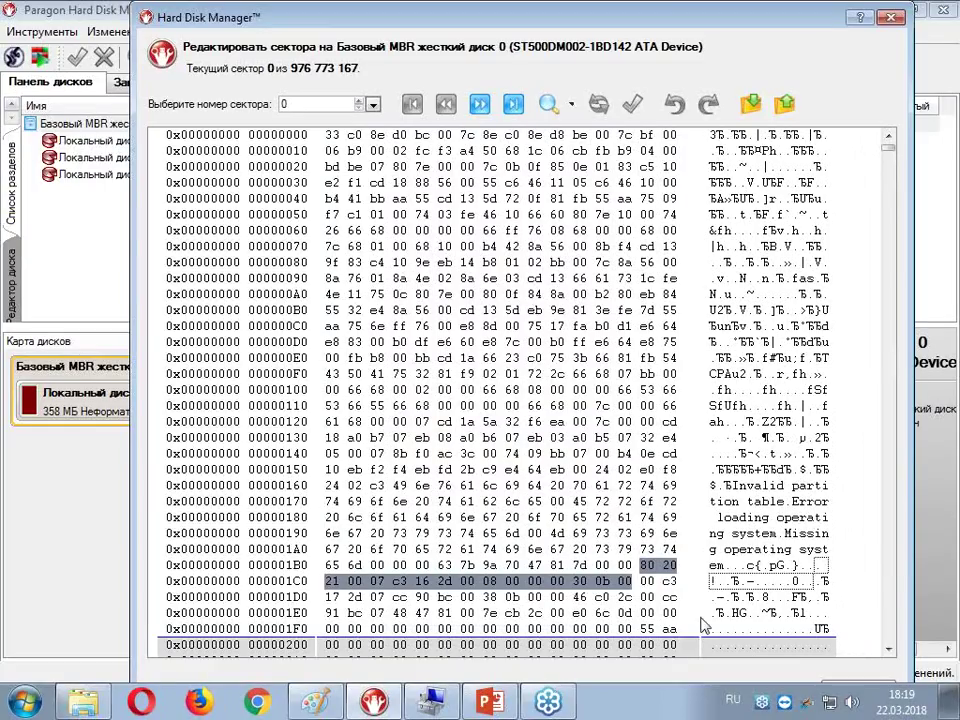
{"action": "left_click_drag", "start_coordinate": [647, 581], "coordinate": [634, 605]}
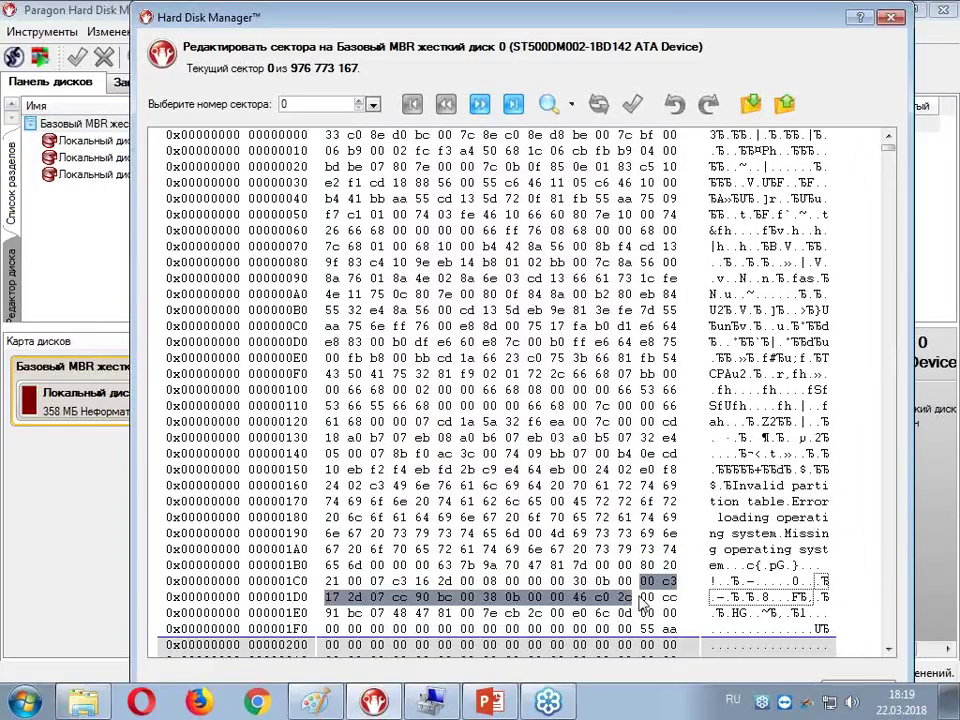
{"action": "left_click_drag", "start_coordinate": [647, 597], "coordinate": [626, 613]}
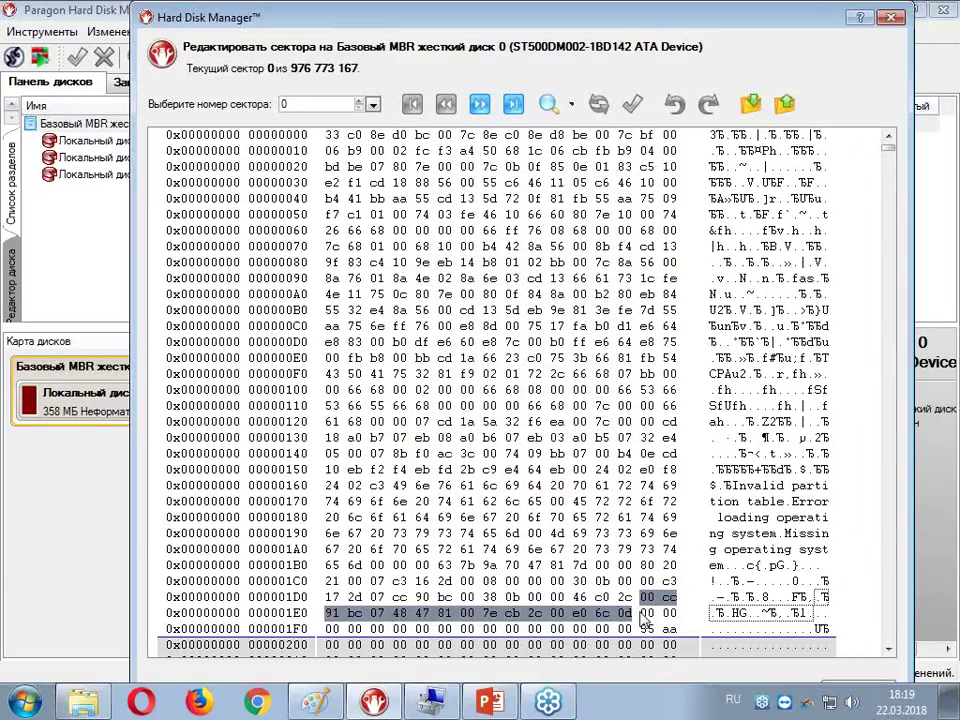
{"action": "left_click_drag", "start_coordinate": [645, 613], "coordinate": [626, 629]}
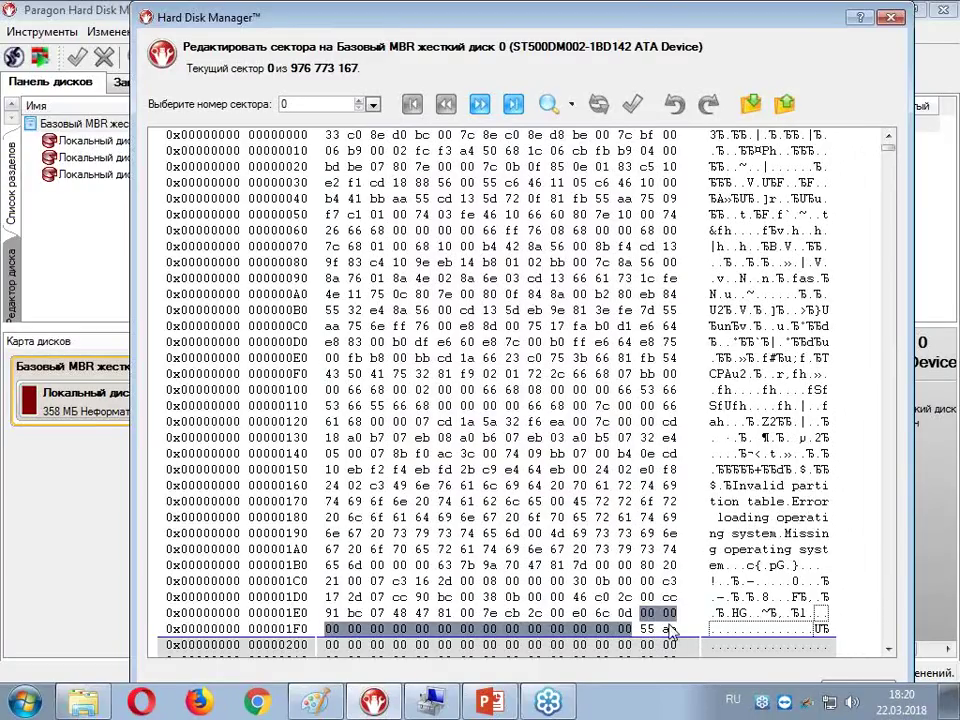
Highlight the closing 55 aa signature of sector 0, and reselect the complete 64-byte partition table before it.
{"action": "left_click", "coordinate": [671, 631]}
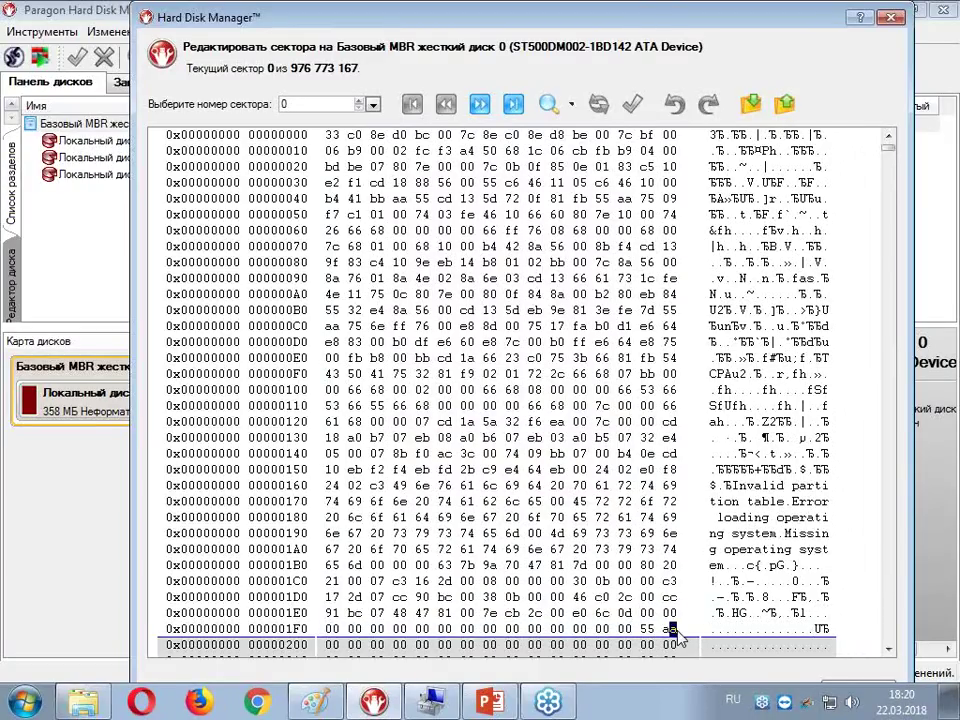
{"action": "left_click_drag", "start_coordinate": [671, 631], "coordinate": [648, 636]}
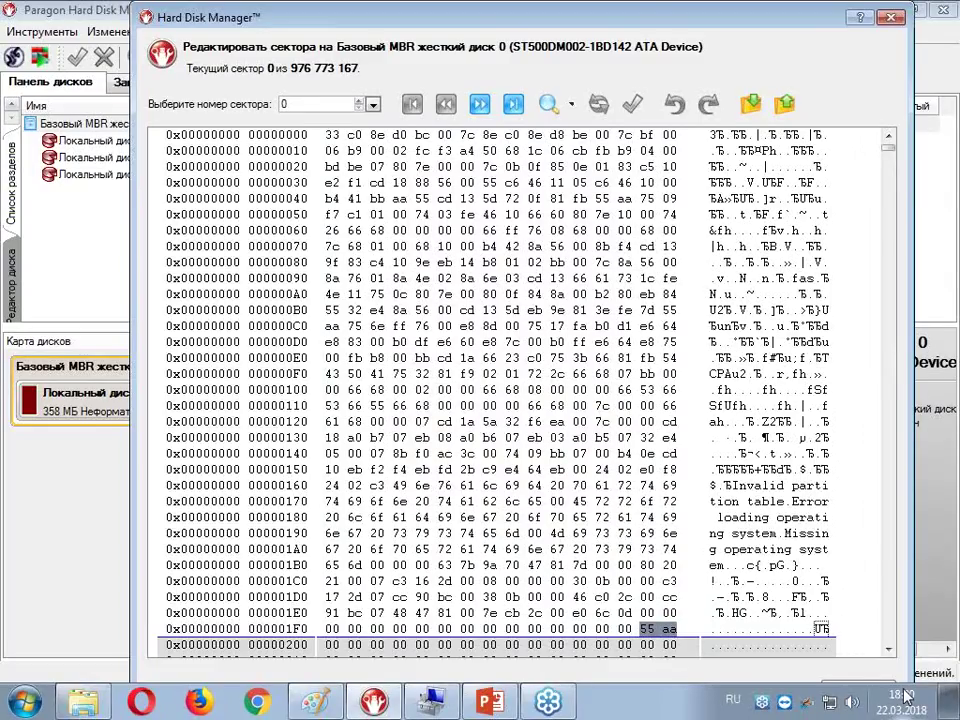
{"action": "left_click", "coordinate": [643, 570]}
{"action": "left_click_drag", "start_coordinate": [644, 574], "coordinate": [625, 629]}
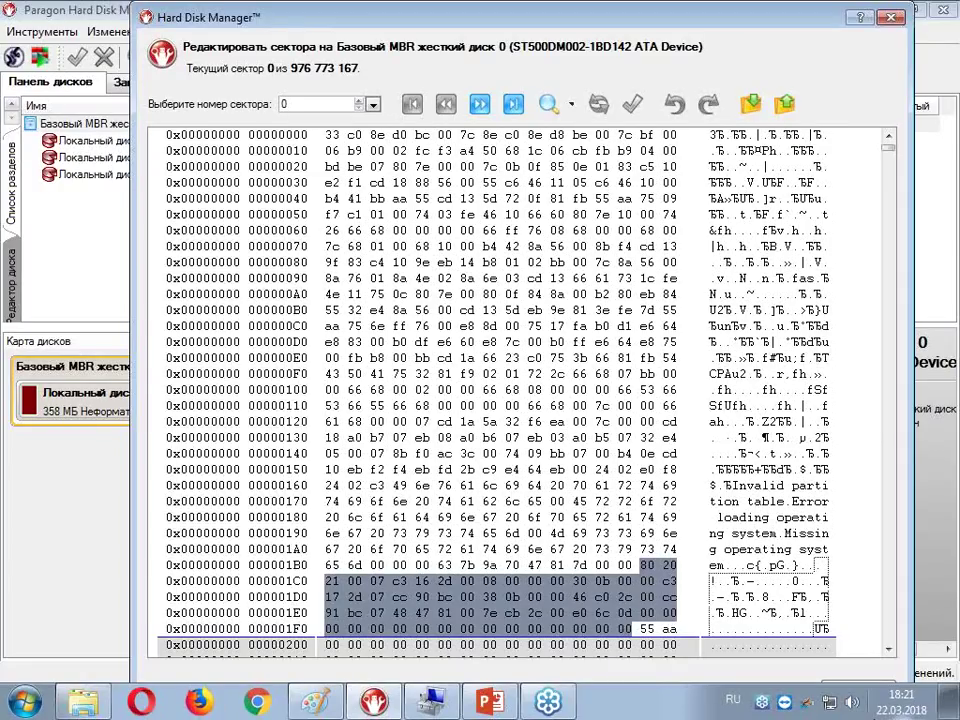
{"action": "mouse_move", "coordinate": [940, 700]}
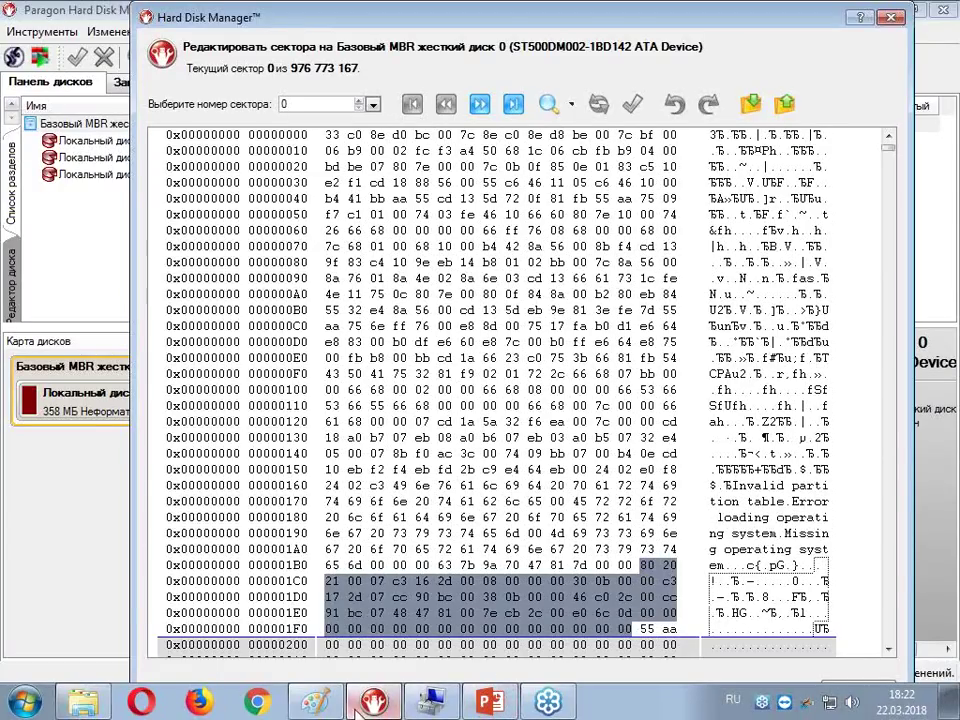
Switch to Paint and create a new blank image, discarding the existing handwritten drawing without saving.
{"action": "mouse_move", "coordinate": [316, 710]}
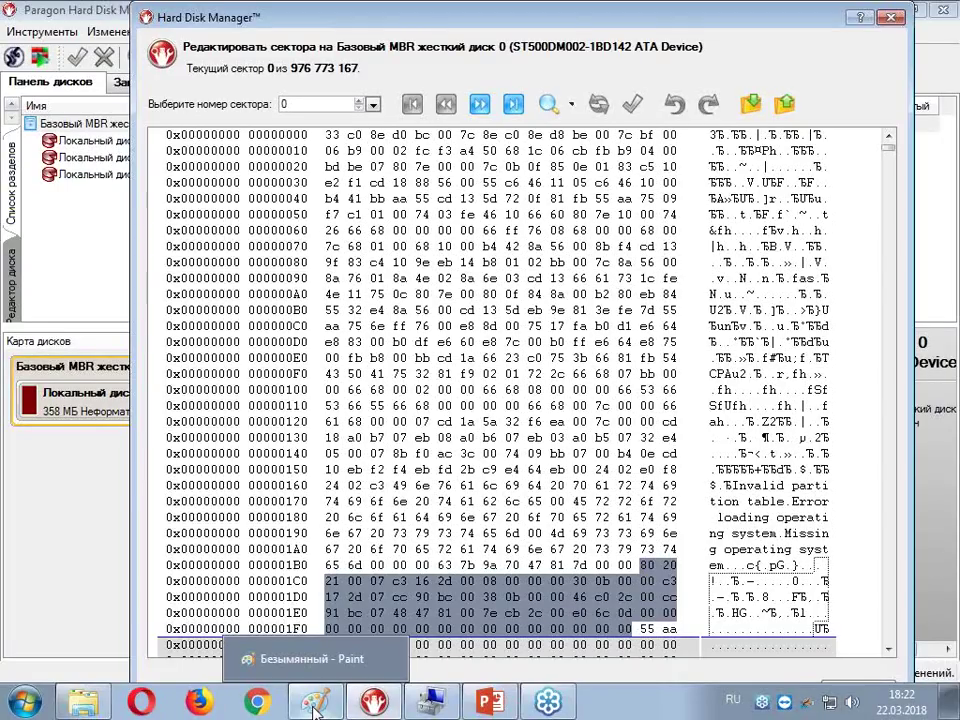
{"action": "left_click", "coordinate": [316, 710]}
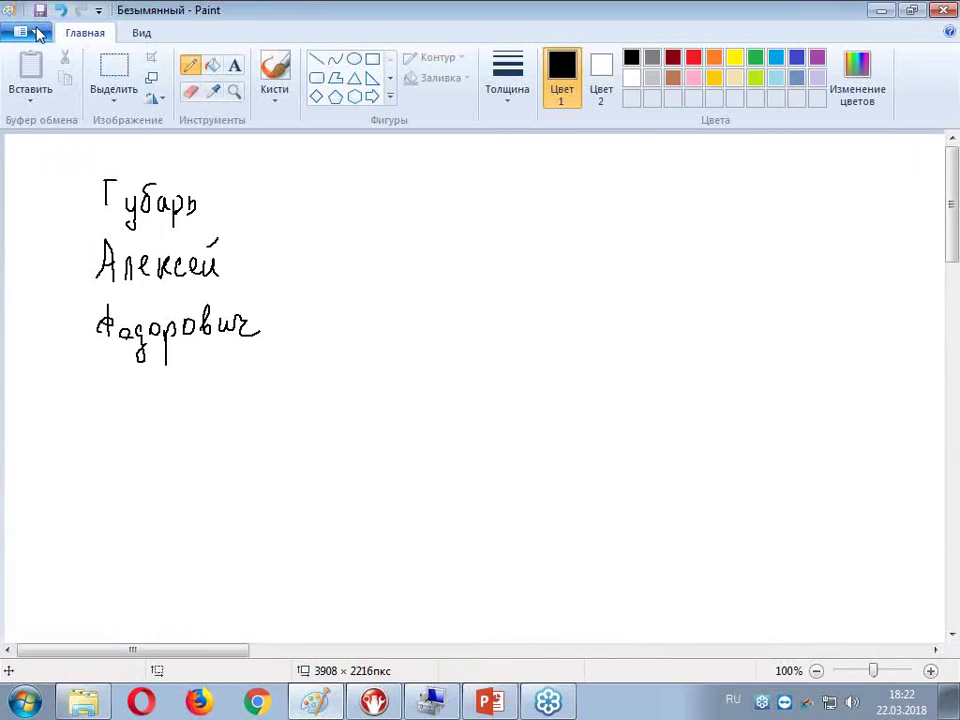
{"action": "left_click", "coordinate": [35, 35]}
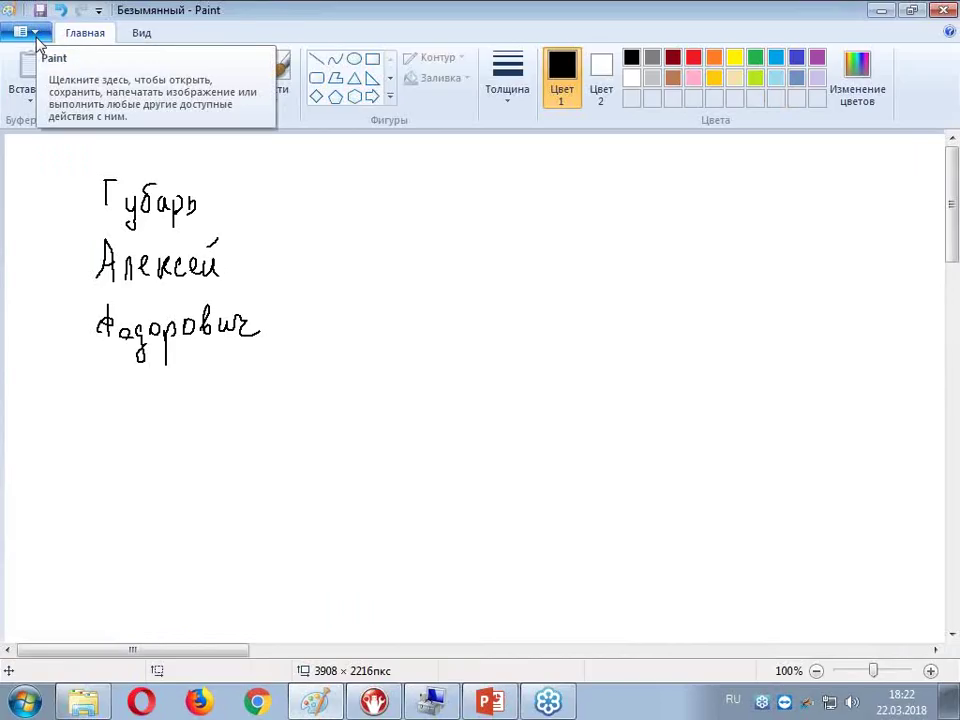
{"action": "left_click", "coordinate": [62, 64]}
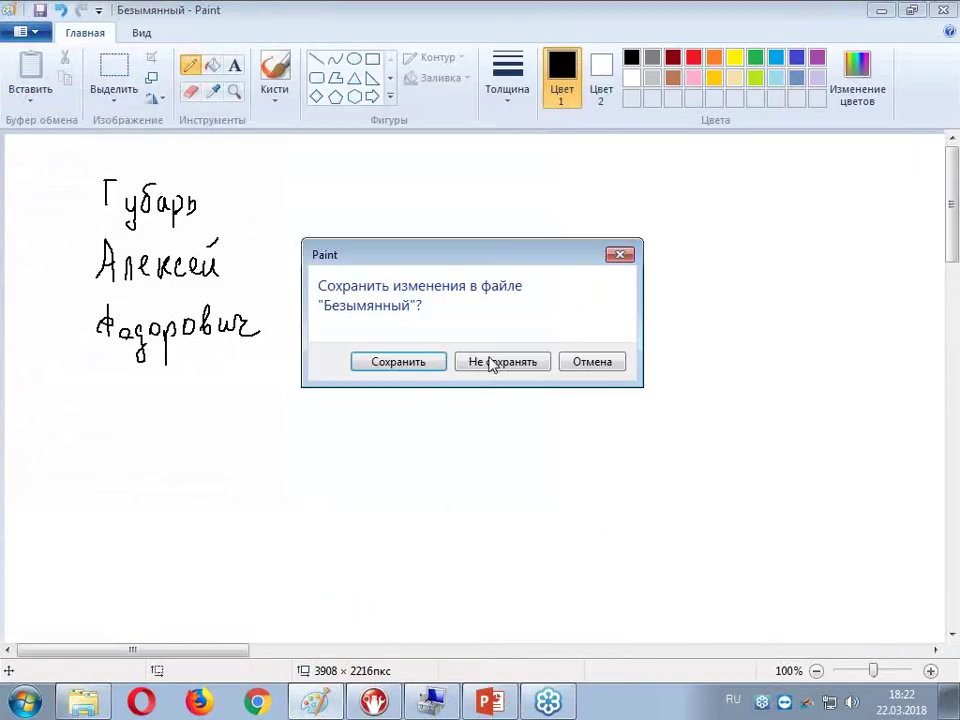
{"action": "left_click", "coordinate": [492, 364]}
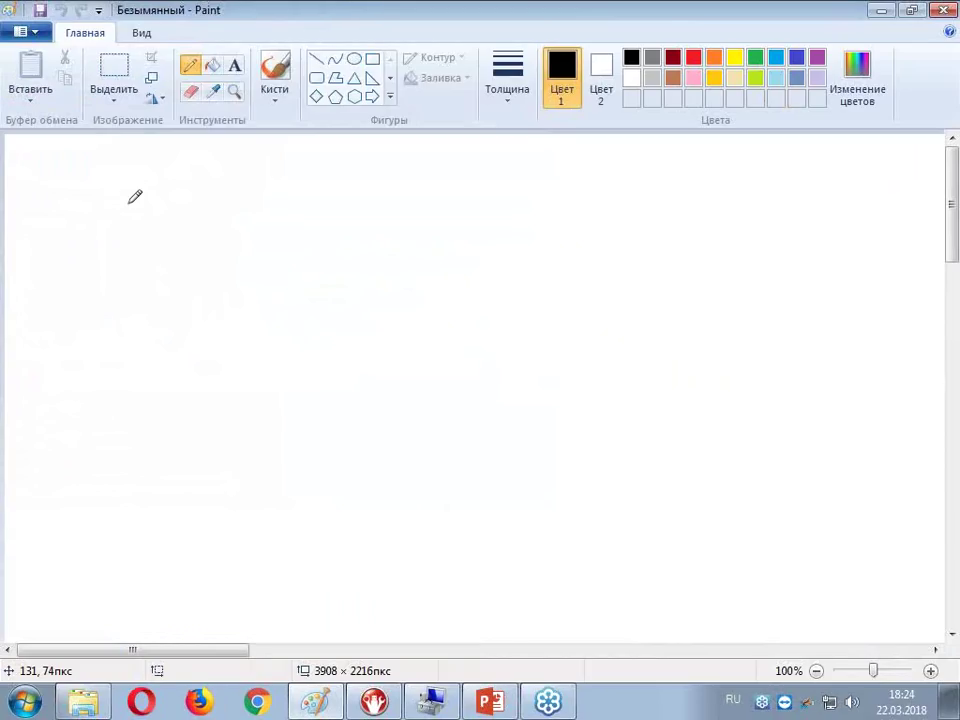
Draw two upright rectangles side by side, about 211 × 350 px on the left and 230 × 370 px on the right.
{"action": "left_click", "coordinate": [372, 59]}
{"action": "left_click_drag", "start_coordinate": [129, 217], "coordinate": [327, 545]}
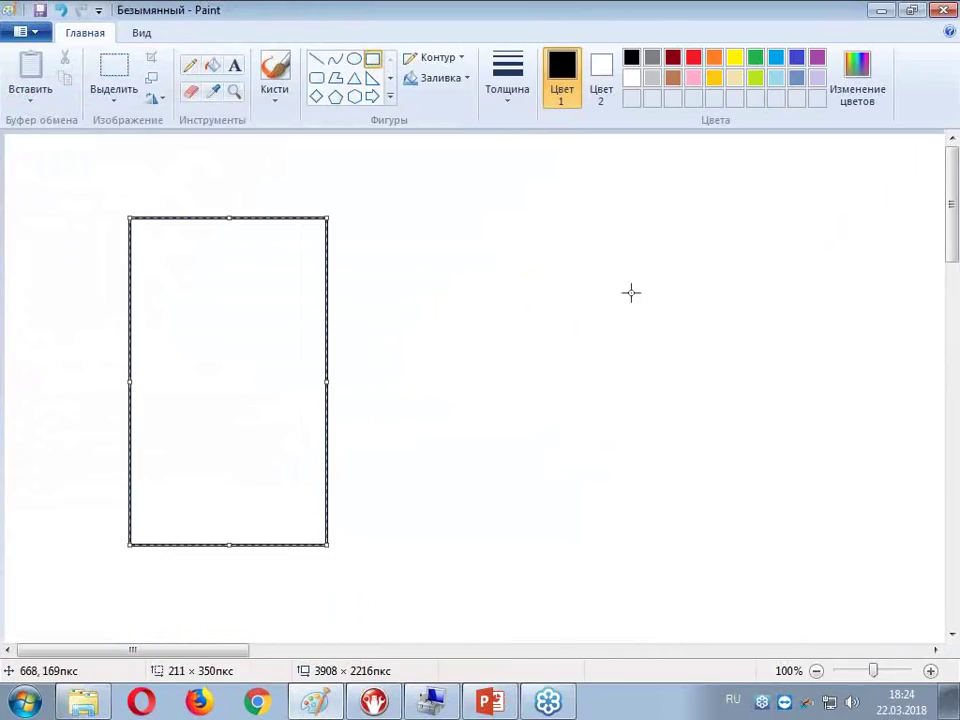
{"action": "left_click_drag", "start_coordinate": [567, 213], "coordinate": [783, 559]}
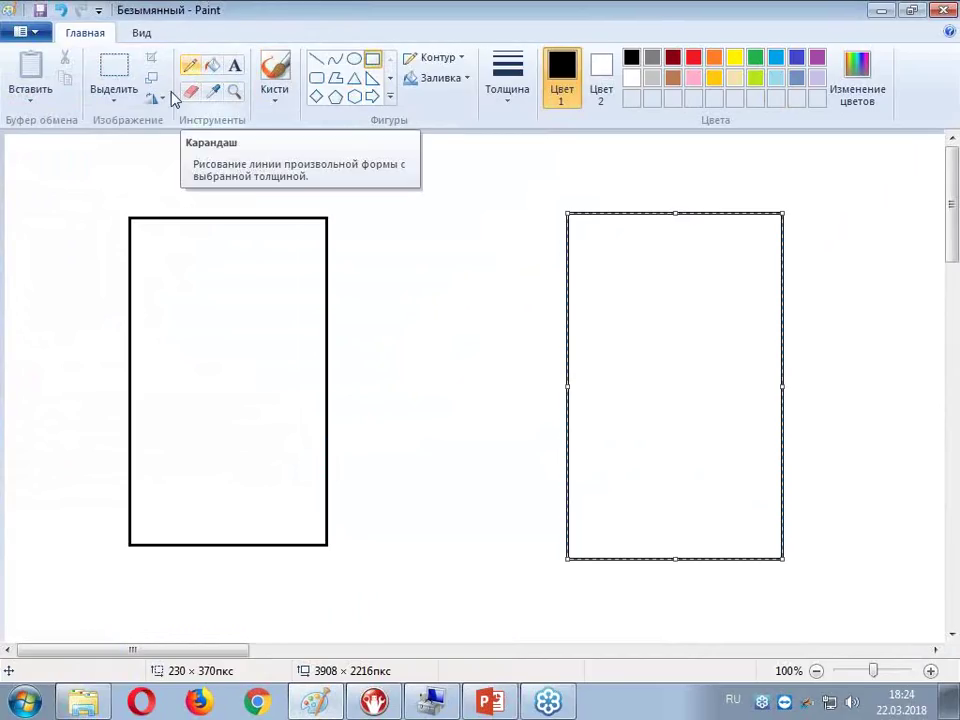
Handwrite the heading "MBR (LBA0)" above the left rectangle with the Pencil tool.
{"action": "left_click", "coordinate": [198, 66]}
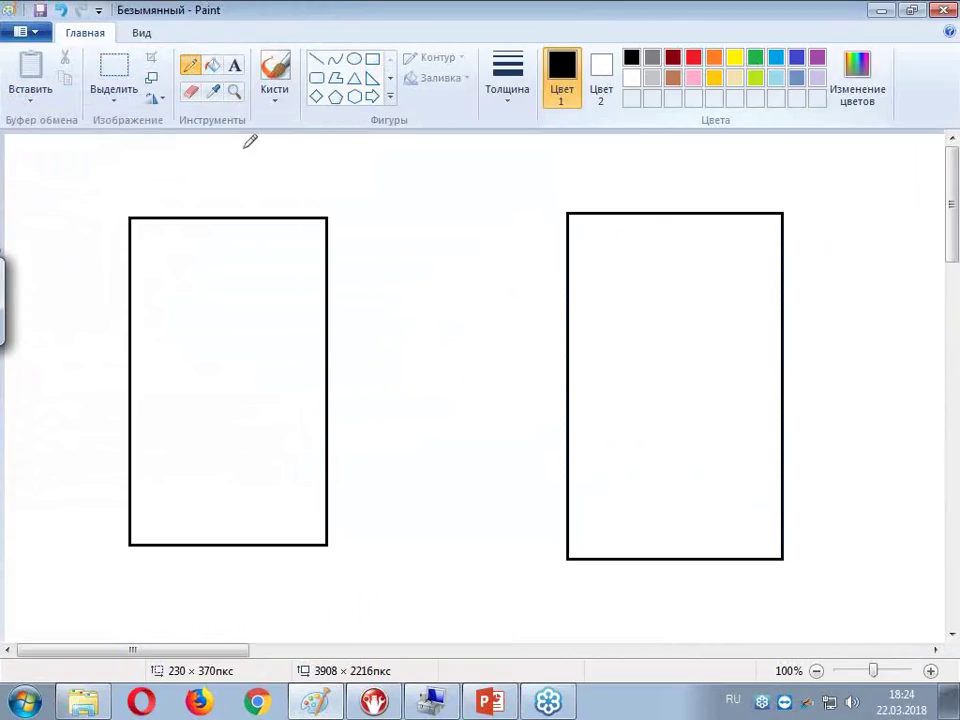
{"action": "left_click_drag", "start_coordinate": [186, 192], "coordinate": [210, 191]}
{"action": "left_click_drag", "start_coordinate": [228, 192], "coordinate": [240, 192]}
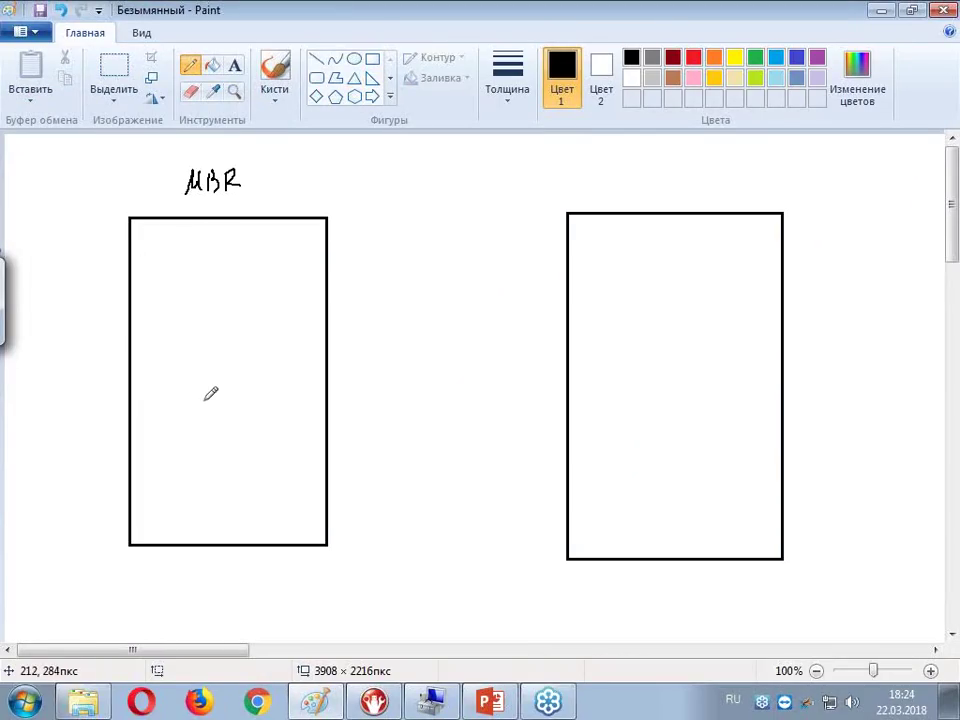
{"action": "mouse_move", "coordinate": [263, 170]}
{"action": "left_mouse_down"}
{"action": "mouse_move", "coordinate": [261, 197]}
{"action": "mouse_move", "coordinate": [296, 193]}
{"action": "left_mouse_up"}
{"action": "left_click_drag", "start_coordinate": [305, 176], "coordinate": [305, 177]}
{"action": "left_click_drag", "start_coordinate": [318, 173], "coordinate": [319, 195]}
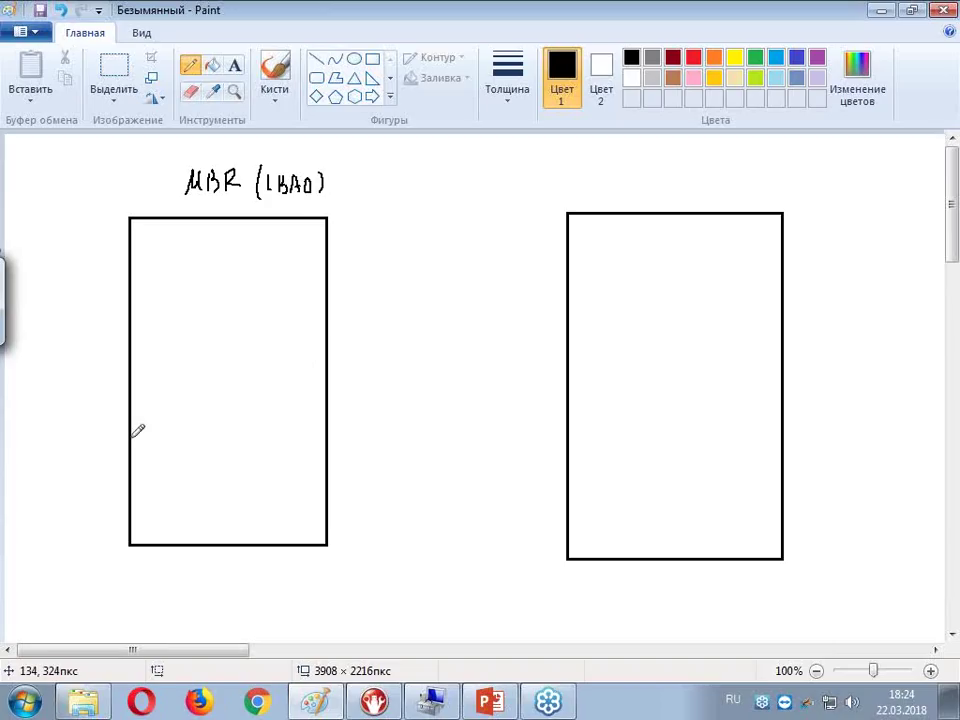
Divide the left rectangle with a stepped line across its lower part and handwrite "IPL1" in the upper area.
{"action": "left_click_drag", "start_coordinate": [132, 438], "coordinate": [323, 412]}
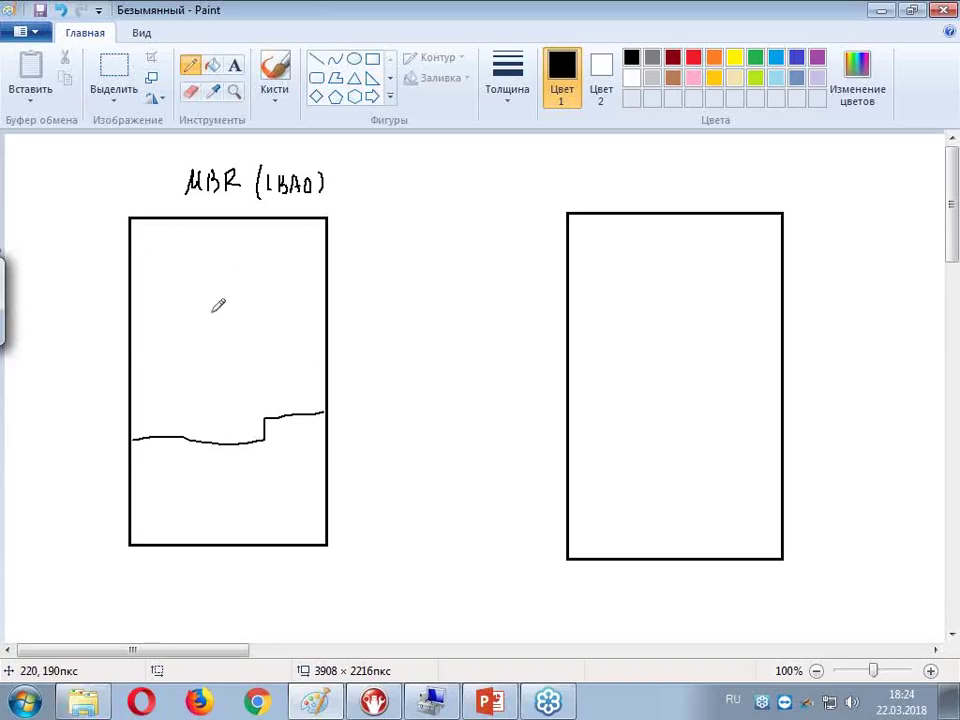
{"action": "mouse_move", "coordinate": [198, 300]}
{"action": "left_mouse_down"}
{"action": "mouse_move", "coordinate": [205, 331]}
{"action": "mouse_move", "coordinate": [222, 316]}
{"action": "left_mouse_up"}
{"action": "mouse_move", "coordinate": [235, 300]}
{"action": "left_mouse_down"}
{"action": "mouse_move", "coordinate": [247, 330]}
{"action": "mouse_move", "coordinate": [263, 316]}
{"action": "mouse_move", "coordinate": [268, 330]}
{"action": "left_mouse_up"}
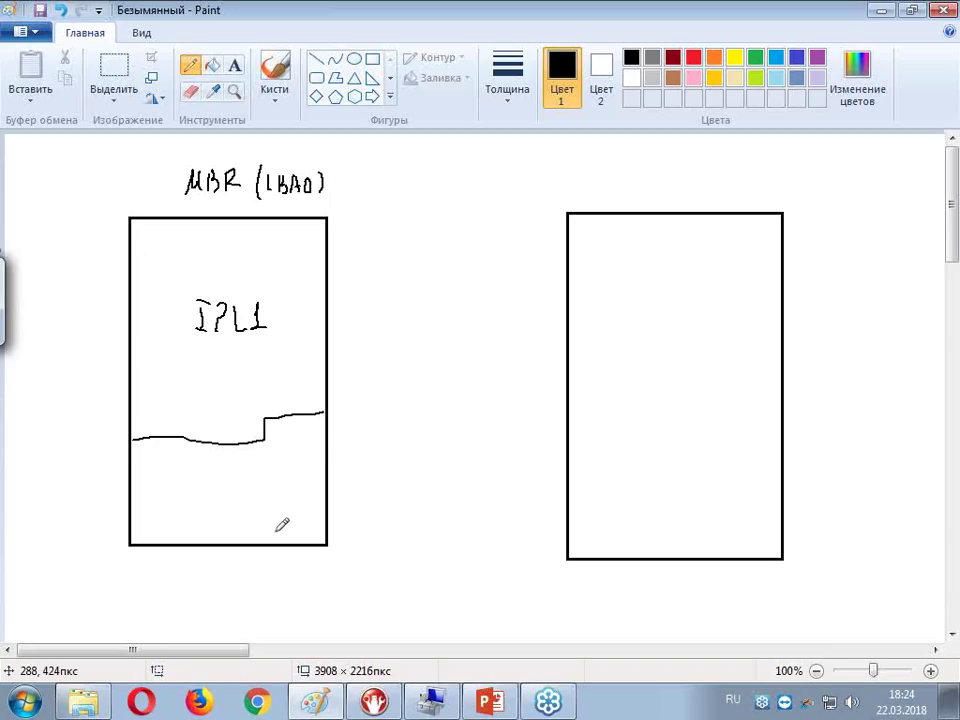
Mark off a small "55AA" box in the left rectangle's lower-right corner and label the rest of the lower area "64б PT".
{"action": "left_click_drag", "start_coordinate": [280, 517], "coordinate": [317, 515]}
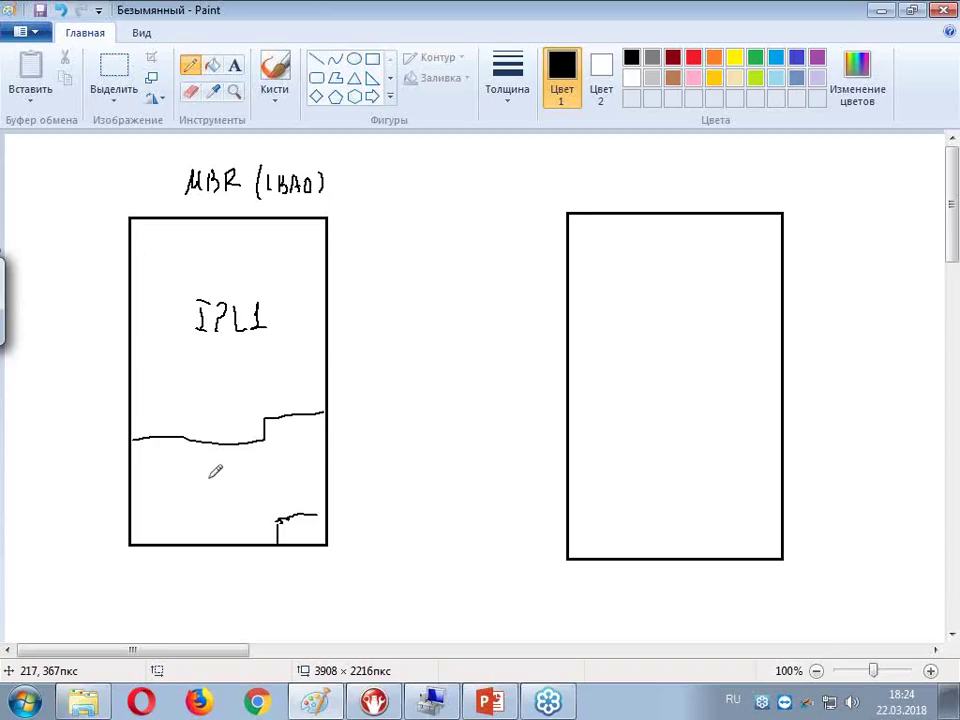
{"action": "left_click_drag", "start_coordinate": [214, 482], "coordinate": [208, 490]}
{"action": "mouse_move", "coordinate": [230, 480]}
{"action": "left_mouse_down"}
{"action": "mouse_move", "coordinate": [243, 490]}
{"action": "mouse_move", "coordinate": [258, 475]}
{"action": "left_mouse_up"}
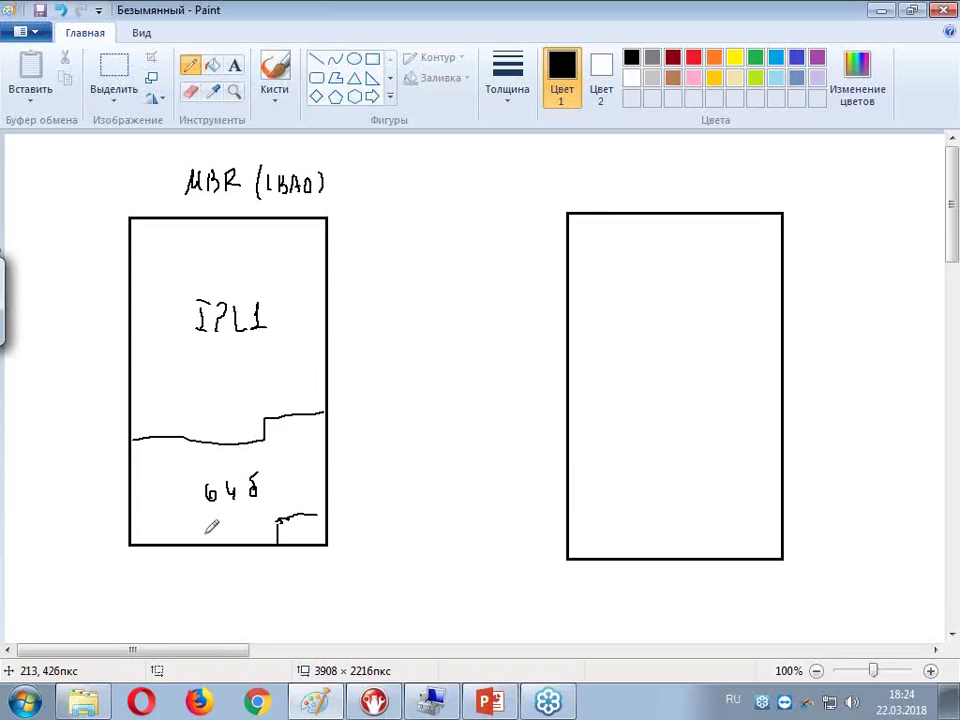
{"action": "mouse_move", "coordinate": [207, 537]}
{"action": "left_mouse_down"}
{"action": "mouse_move", "coordinate": [207, 516]}
{"action": "mouse_move", "coordinate": [209, 525]}
{"action": "mouse_move", "coordinate": [236, 514]}
{"action": "left_mouse_up"}
{"action": "left_click_drag", "start_coordinate": [229, 515], "coordinate": [229, 537]}
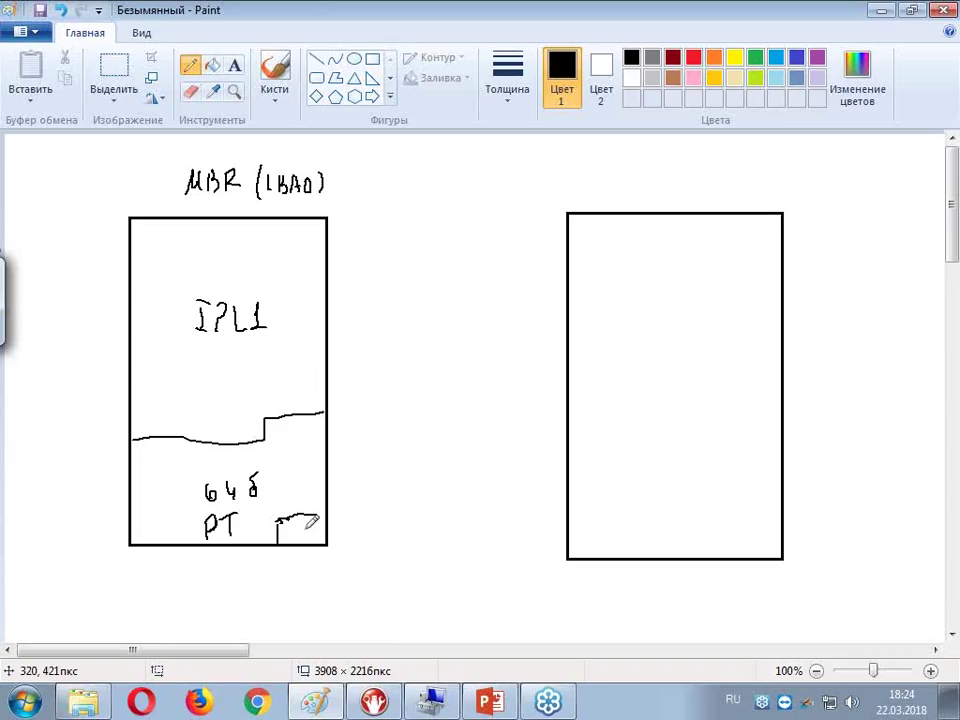
{"action": "mouse_move", "coordinate": [298, 521]}
{"action": "left_mouse_down"}
{"action": "mouse_move", "coordinate": [285, 531]}
{"action": "mouse_move", "coordinate": [315, 535]}
{"action": "mouse_move", "coordinate": [312, 522]}
{"action": "mouse_move", "coordinate": [325, 539]}
{"action": "mouse_move", "coordinate": [332, 517]}
{"action": "left_mouse_up"}
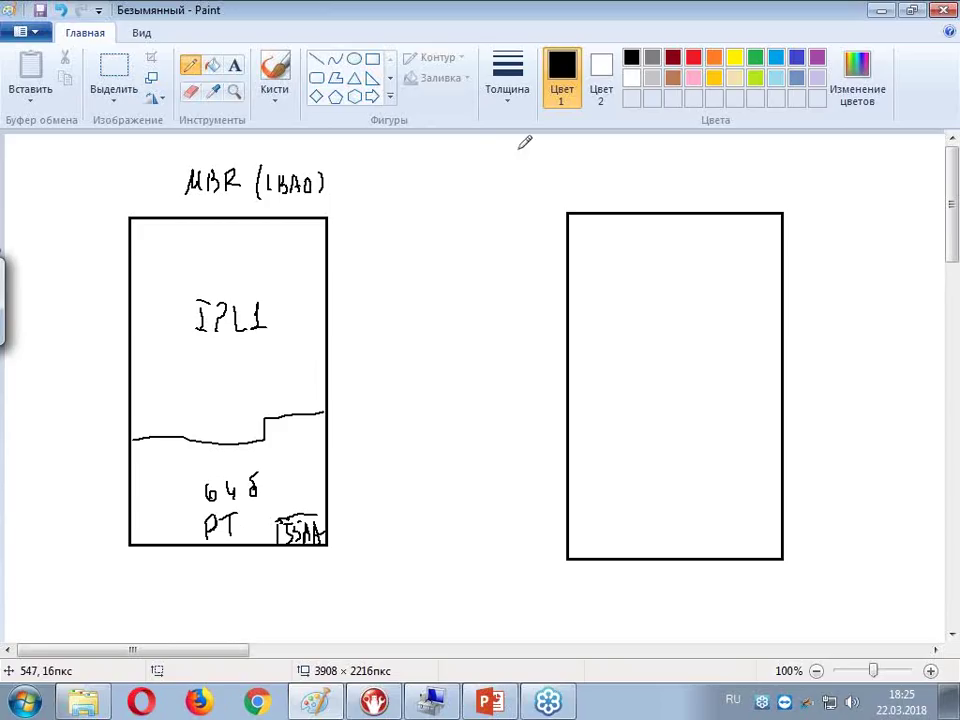
Handwrite an underlined "GPT" heading between the two rectangles and "GUID" above the right rectangle.
{"action": "mouse_move", "coordinate": [495, 160]}
{"action": "left_mouse_down"}
{"action": "mouse_move", "coordinate": [502, 150]}
{"action": "mouse_move", "coordinate": [494, 170]}
{"action": "left_mouse_up"}
{"action": "mouse_move", "coordinate": [517, 178]}
{"action": "left_mouse_down"}
{"action": "mouse_move", "coordinate": [518, 166]}
{"action": "mouse_move", "coordinate": [538, 180]}
{"action": "left_mouse_up"}
{"action": "left_click_drag", "start_coordinate": [530, 152], "coordinate": [546, 150]}
{"action": "left_click_drag", "start_coordinate": [490, 187], "coordinate": [542, 185]}
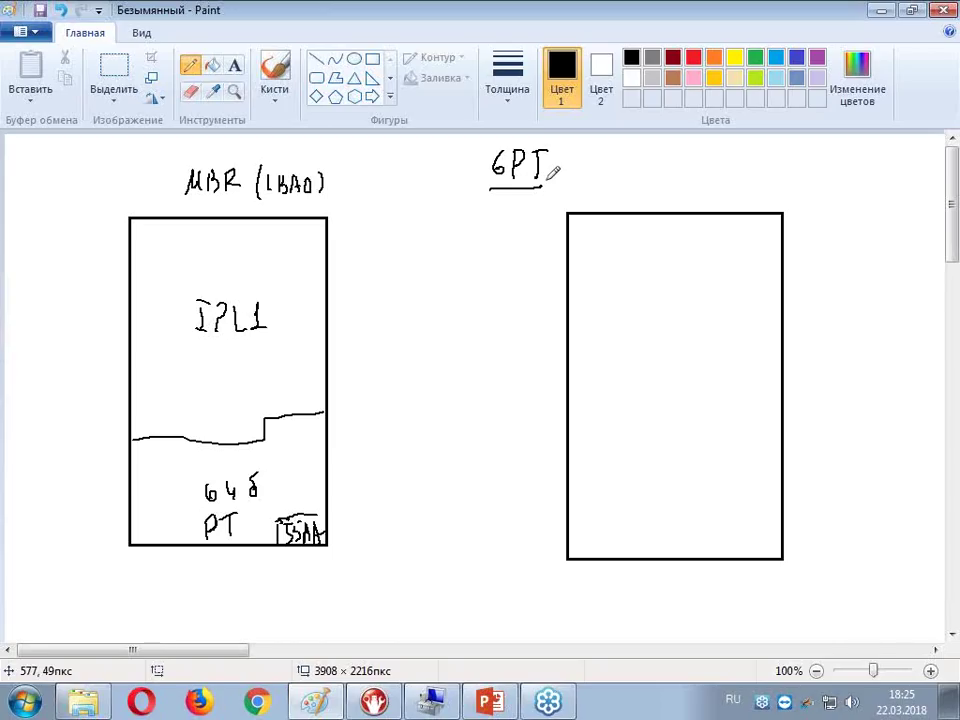
{"action": "mouse_move", "coordinate": [655, 155]}
{"action": "left_mouse_down"}
{"action": "mouse_move", "coordinate": [680, 160]}
{"action": "mouse_move", "coordinate": [682, 180]}
{"action": "mouse_move", "coordinate": [693, 154]}
{"action": "mouse_move", "coordinate": [711, 166]}
{"action": "mouse_move", "coordinate": [700, 153]}
{"action": "left_mouse_up"}
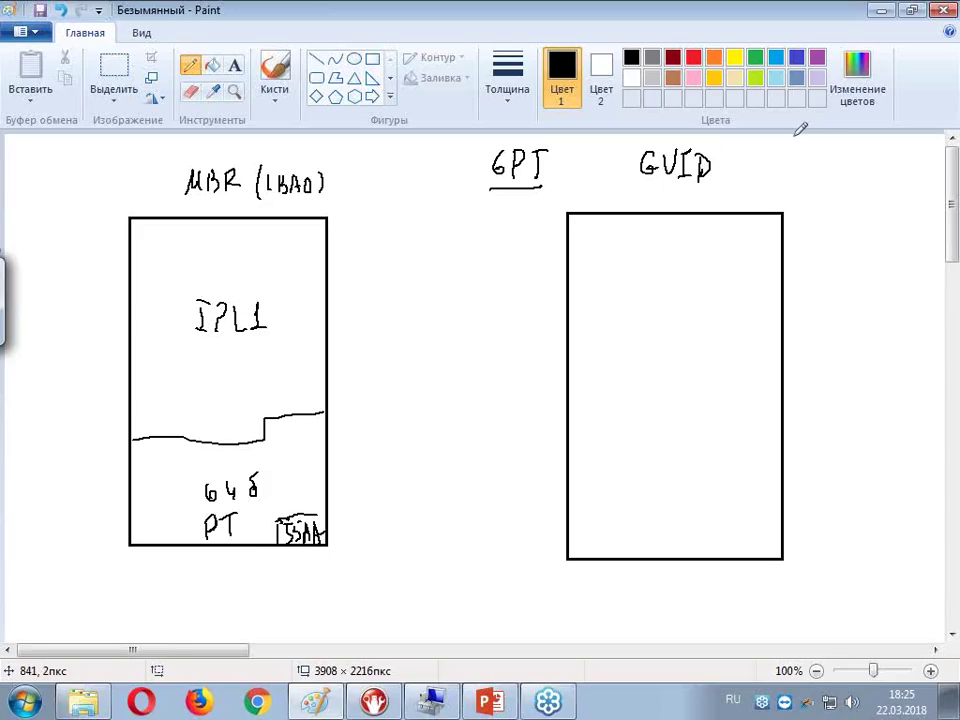